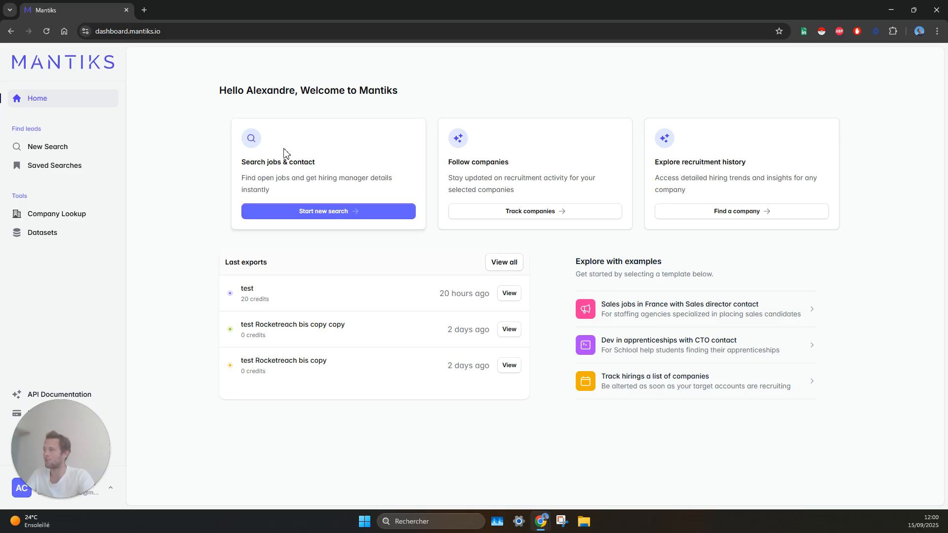
Step: Start a new job search and include the job title keywords sales, business developer and sdr
left_click(311, 212)
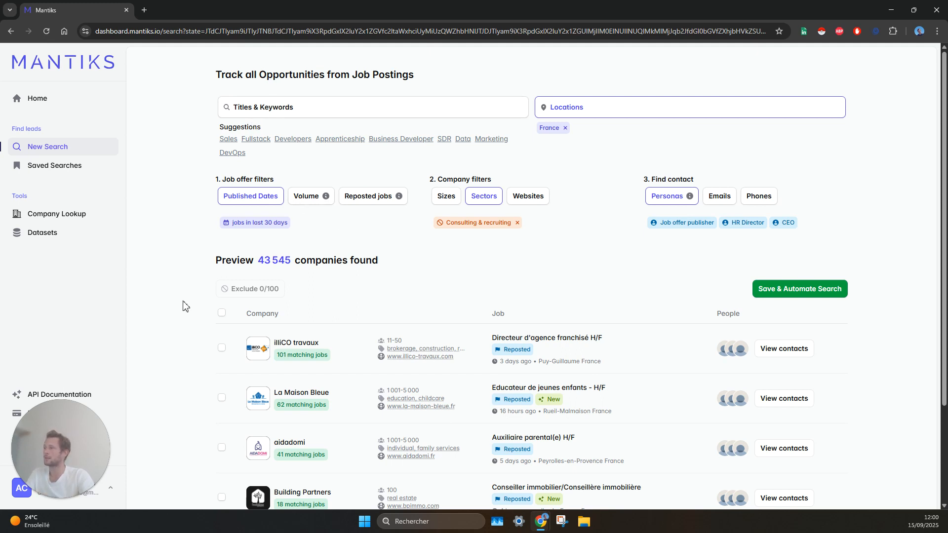
left_click(304, 110)
left_click(392, 212)
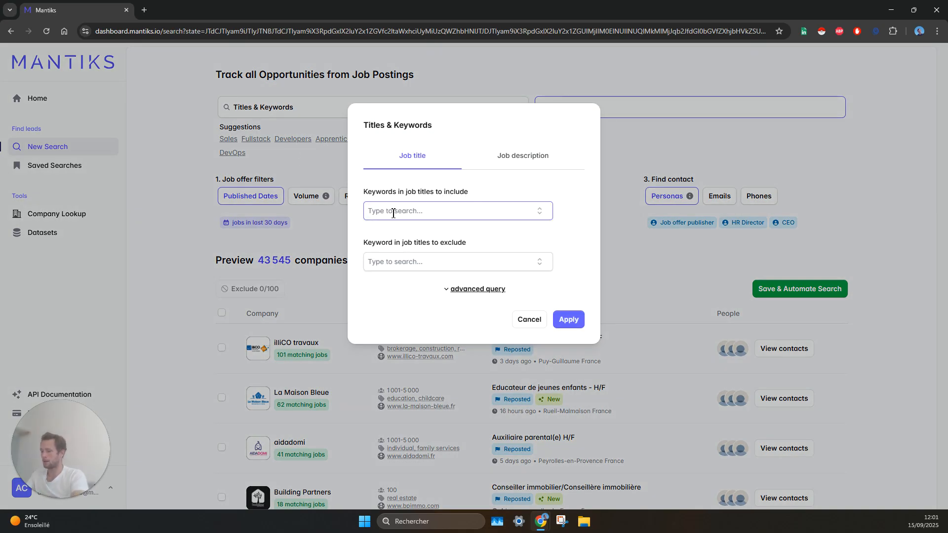
type("sales")
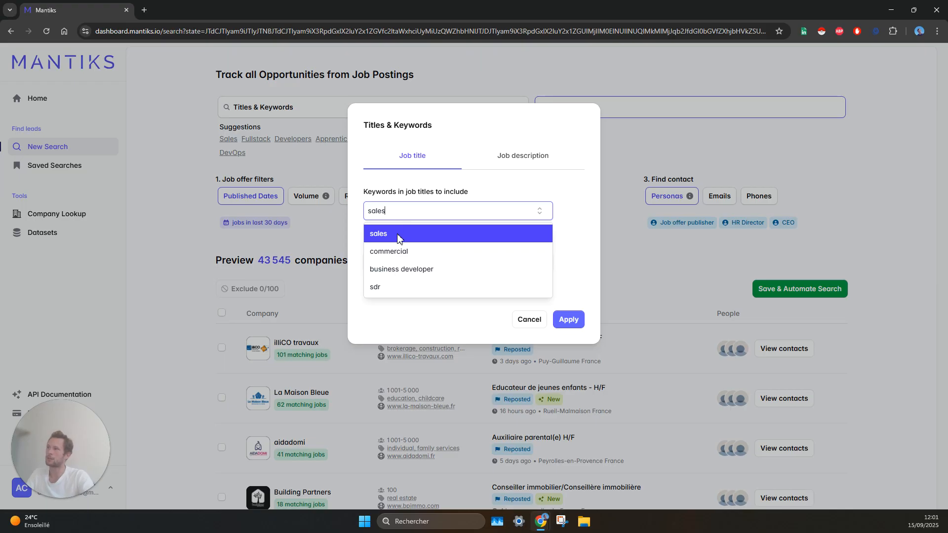
left_click(400, 239)
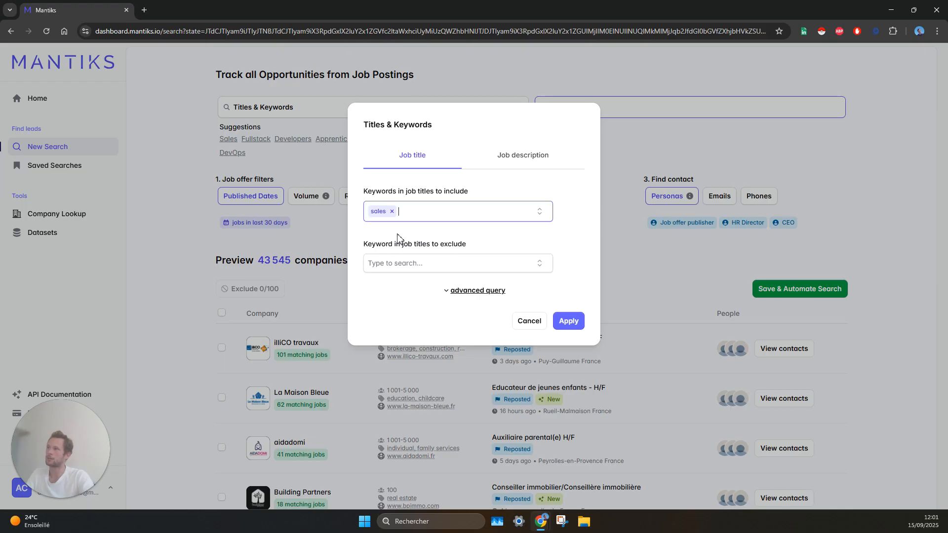
left_click(540, 212)
left_click(497, 269)
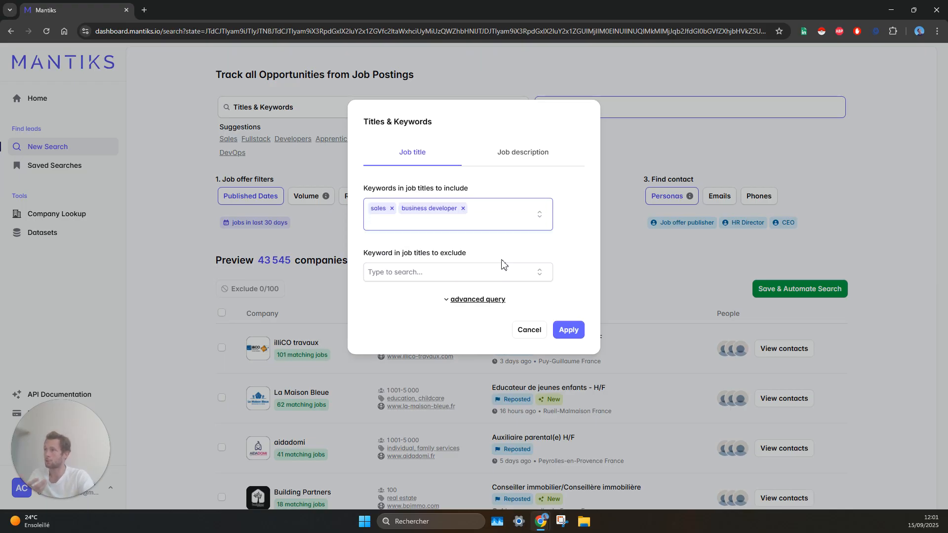
left_click(542, 214)
left_click(470, 297)
left_click(387, 327)
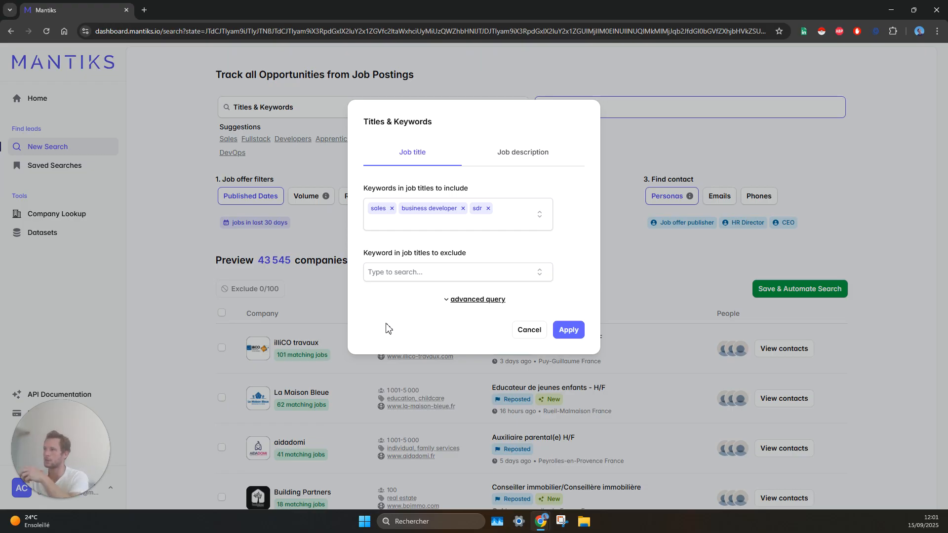
Step: Expand the advanced boolean query option for job titles and apply the keyword filter
left_click(528, 155)
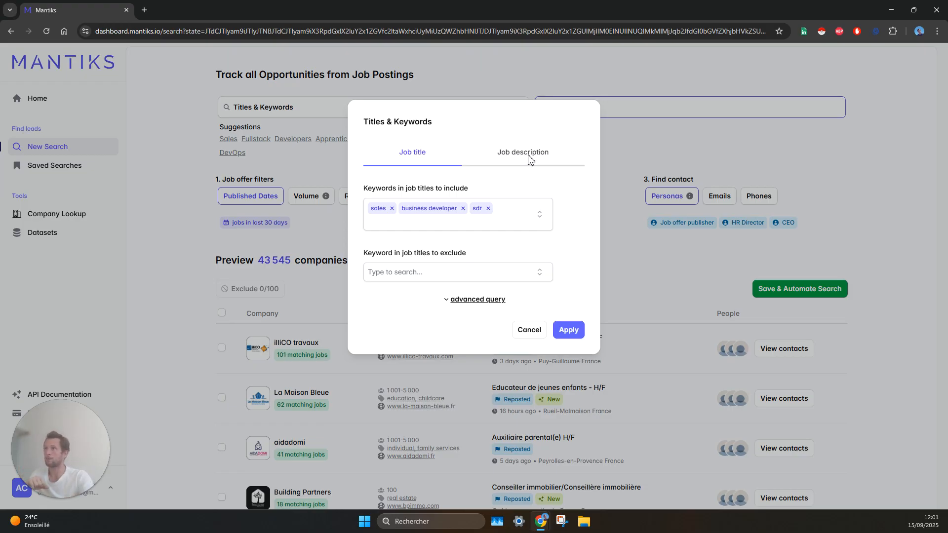
left_click(407, 165)
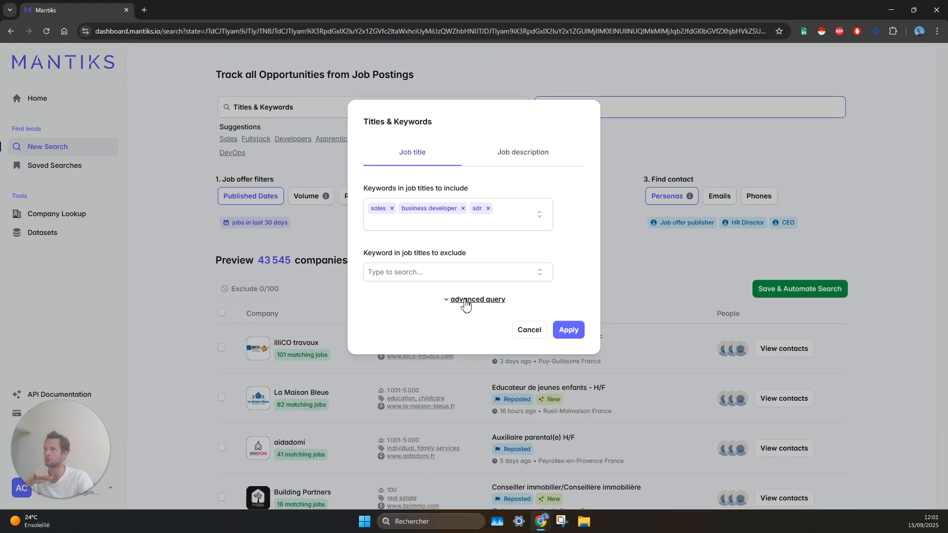
left_click(465, 301)
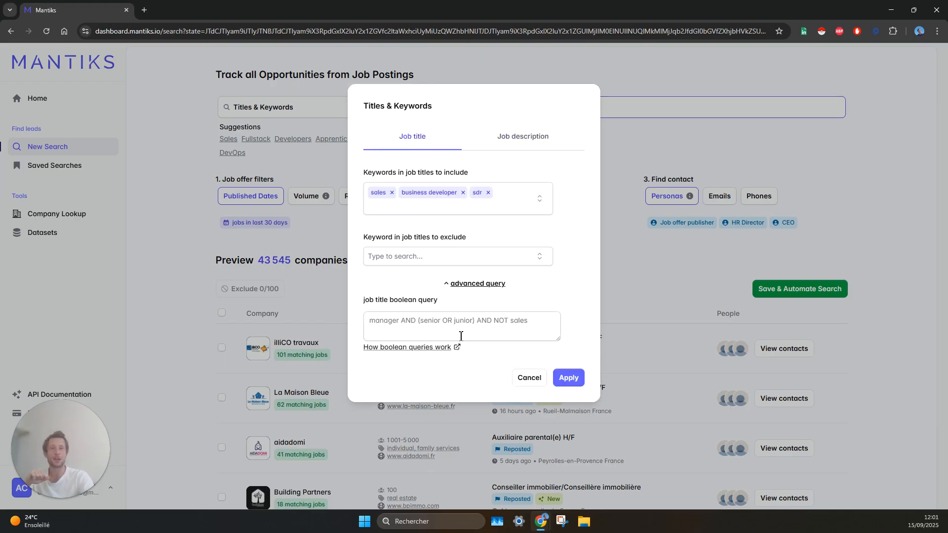
left_click(568, 378)
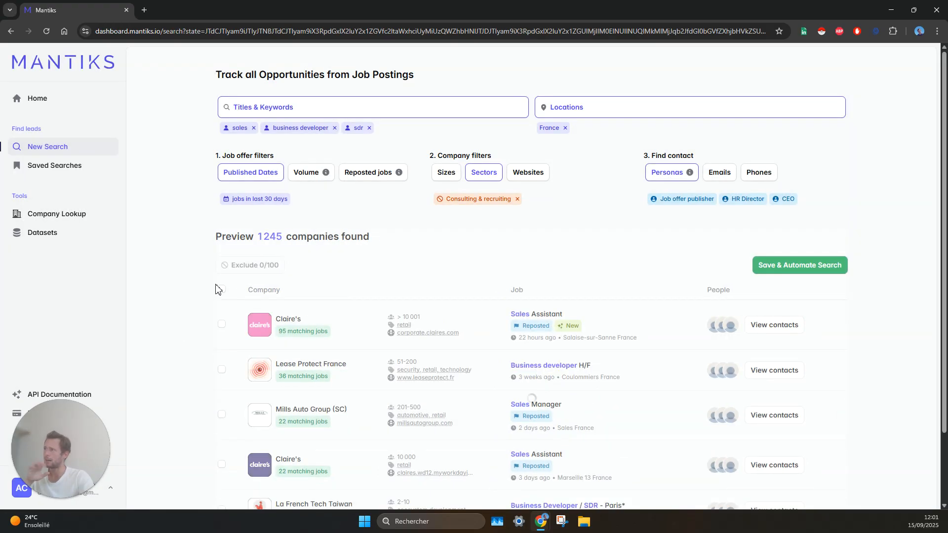
Step: Review the published dates and reposted jobs filter options, leaving both filters as they are
scroll(360, 265, "down", 1)
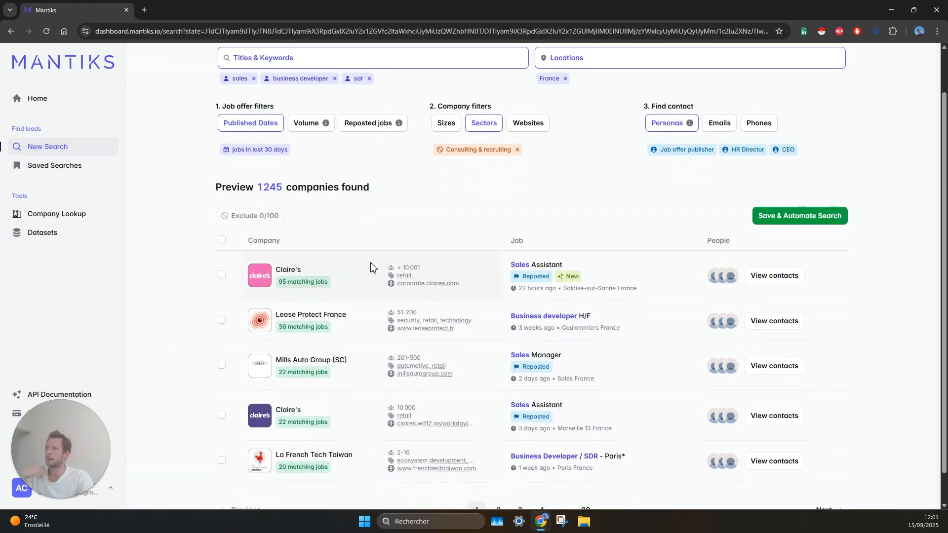
left_click(265, 126)
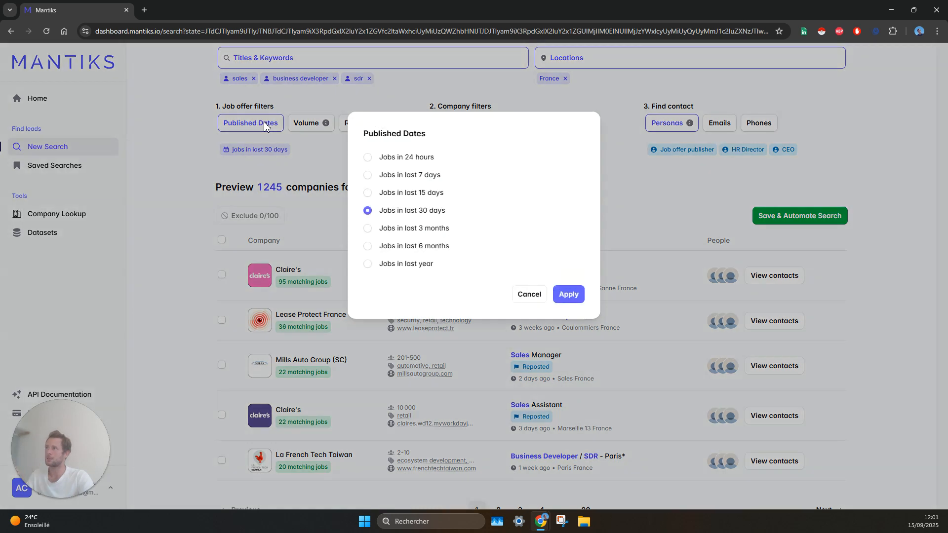
left_click(536, 298)
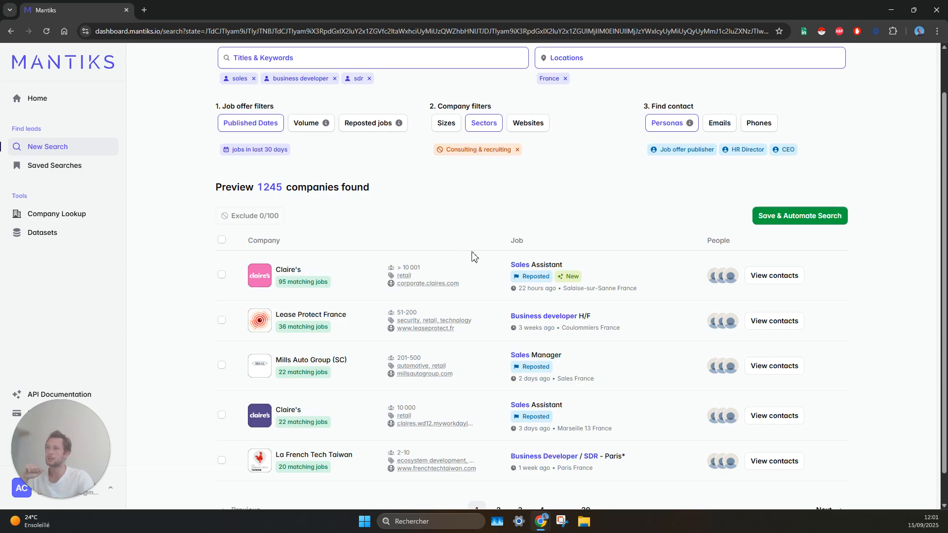
mouse_move(547, 279)
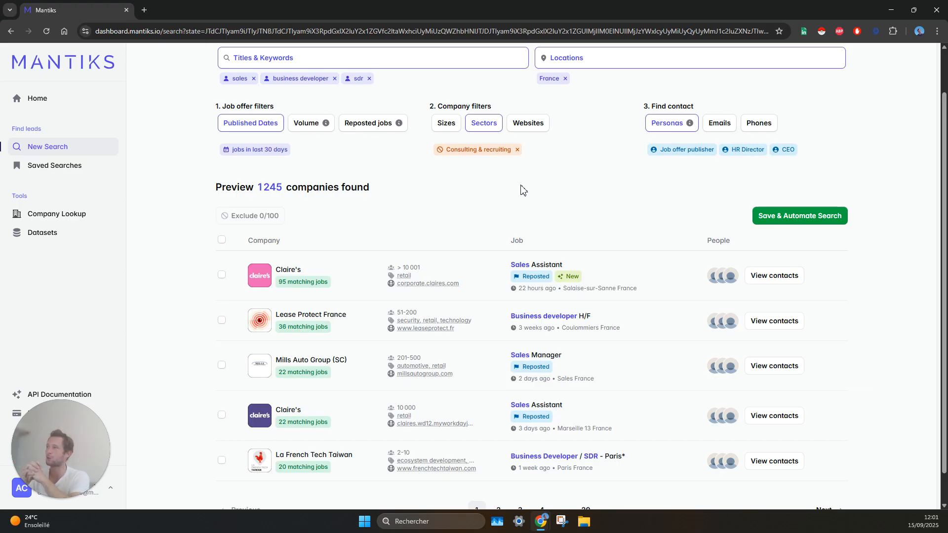
left_click(371, 124)
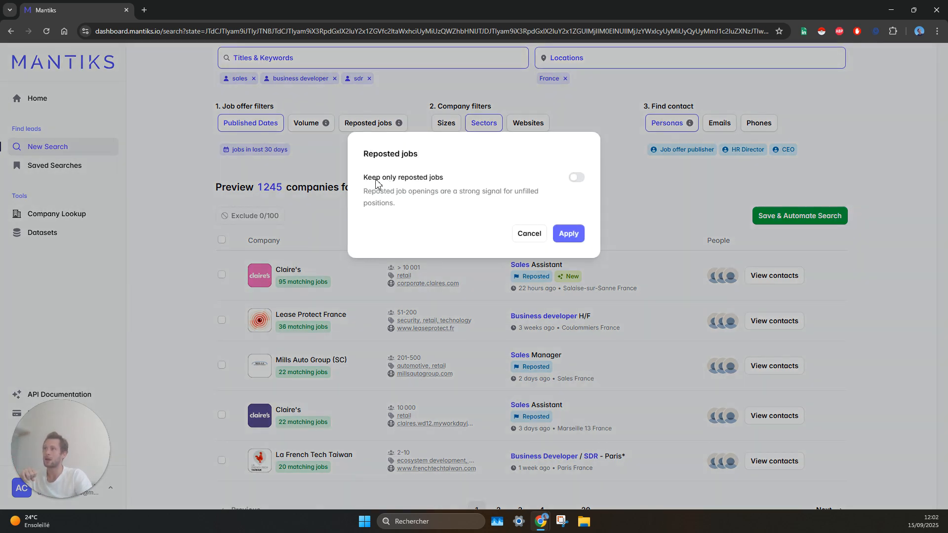
left_click(528, 233)
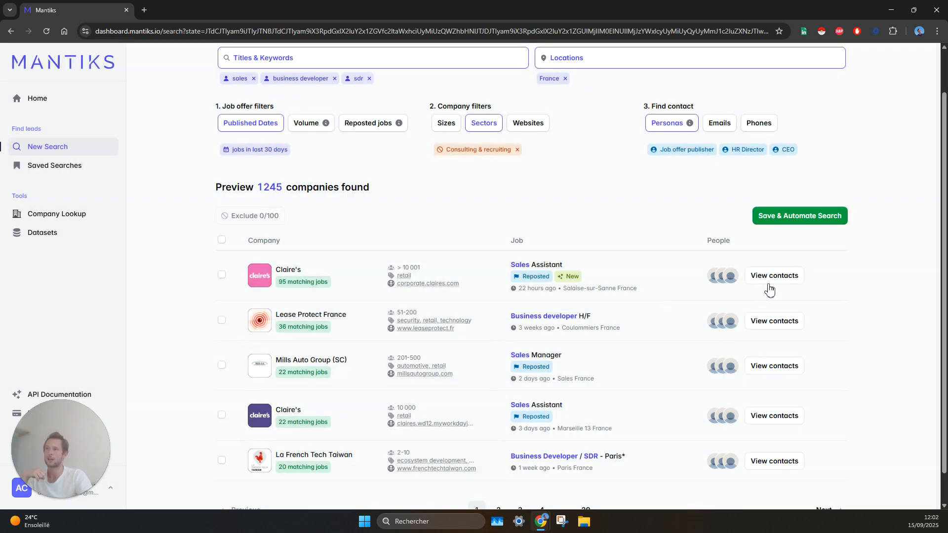
Step: Go to page 3 of the company results and check the contacts listed for MEWO
scroll(559, 455, "down", 1)
left_click(520, 476)
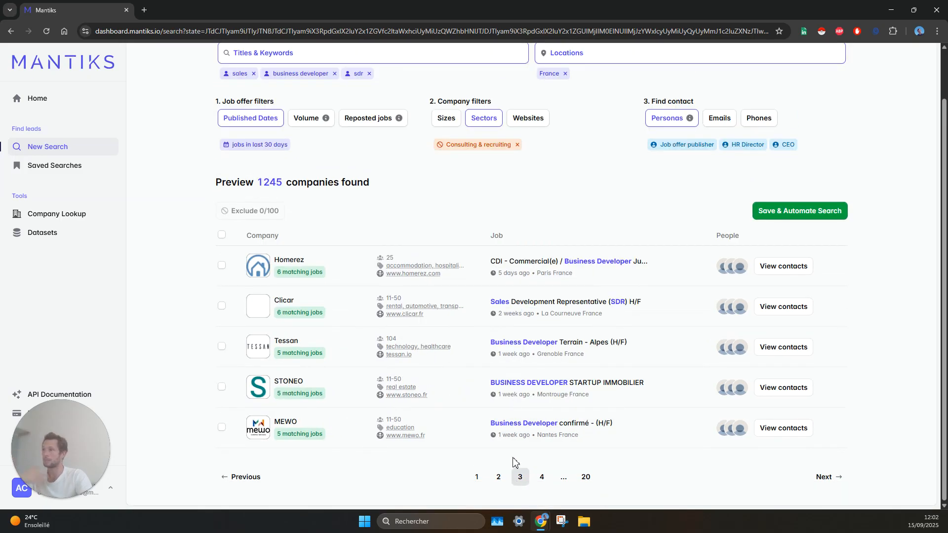
left_click(789, 429)
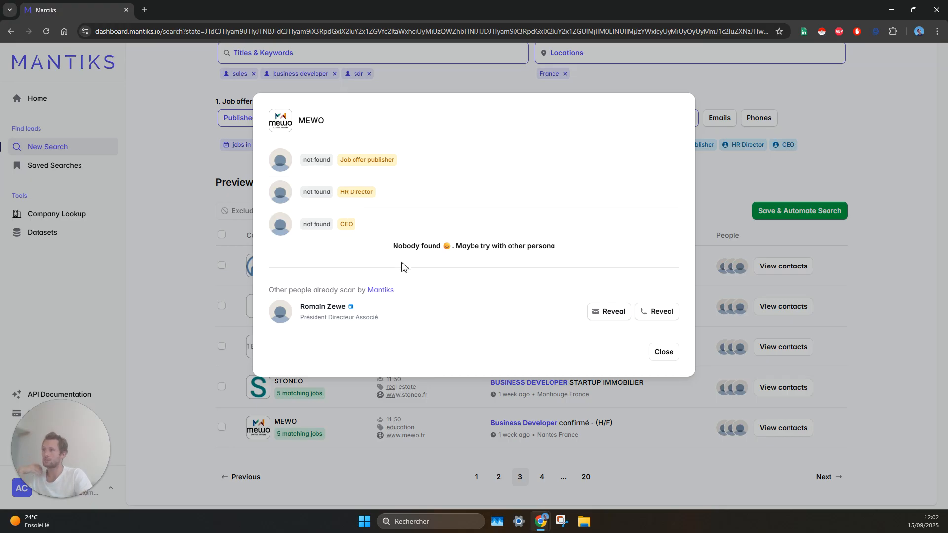
left_click_drag(398, 321, 295, 309)
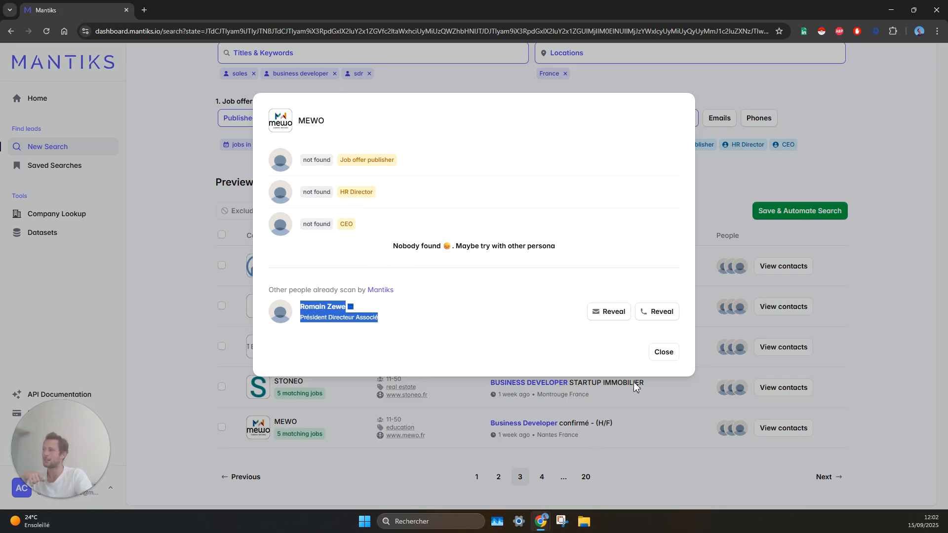
left_click(663, 352)
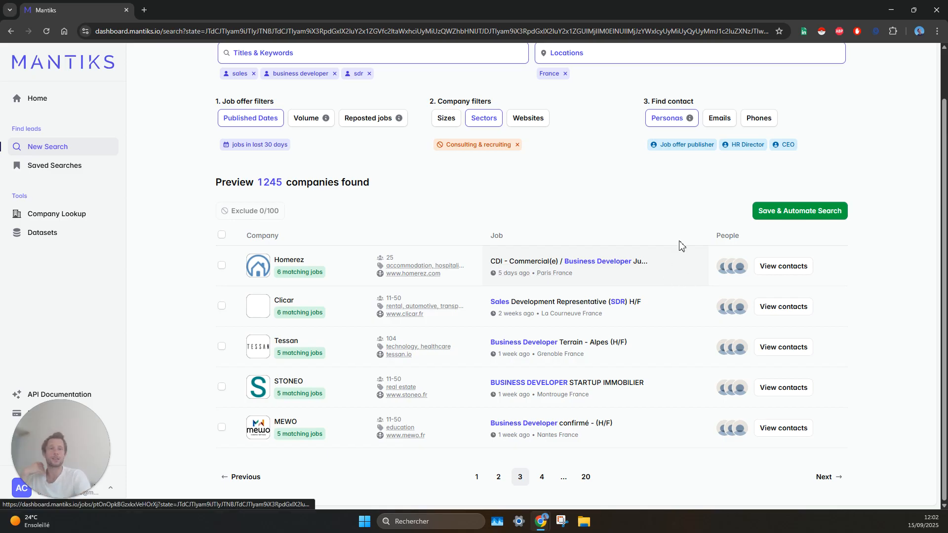
Step: Add Sales Director and Operations Director to the contact personas and apply the selection
left_click(660, 124)
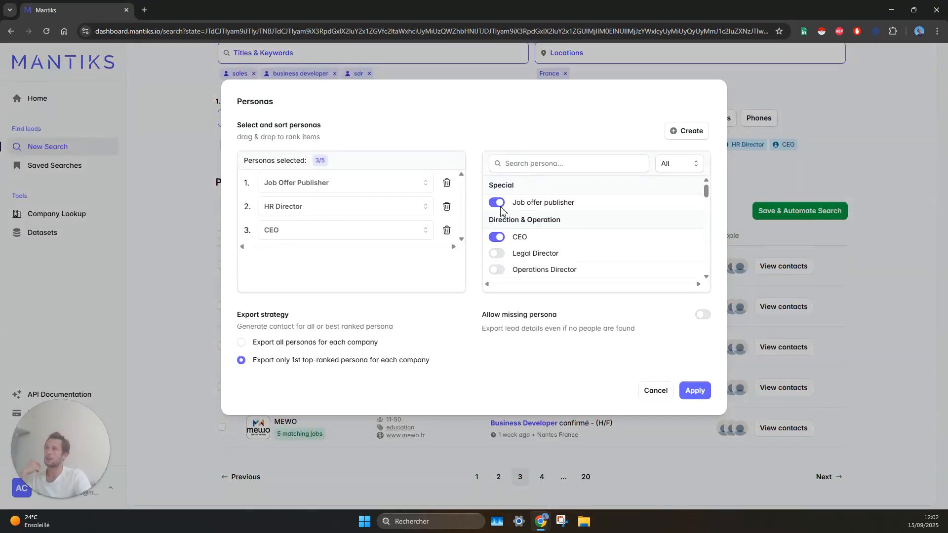
scroll(497, 237, "down", 5)
scroll(498, 237, "up", 2)
scroll(498, 236, "down", 1)
left_click(497, 256)
scroll(497, 237, "up", 4)
left_click(496, 269)
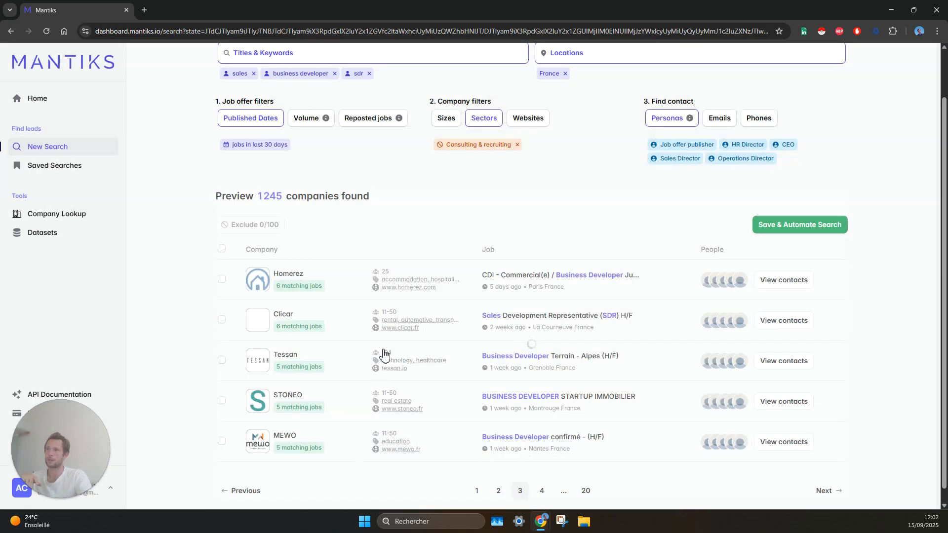
Step: Check the contacts listed for Homerez against the selected personas
scroll(382, 349, "up", 2)
scroll(509, 249, "down", 2)
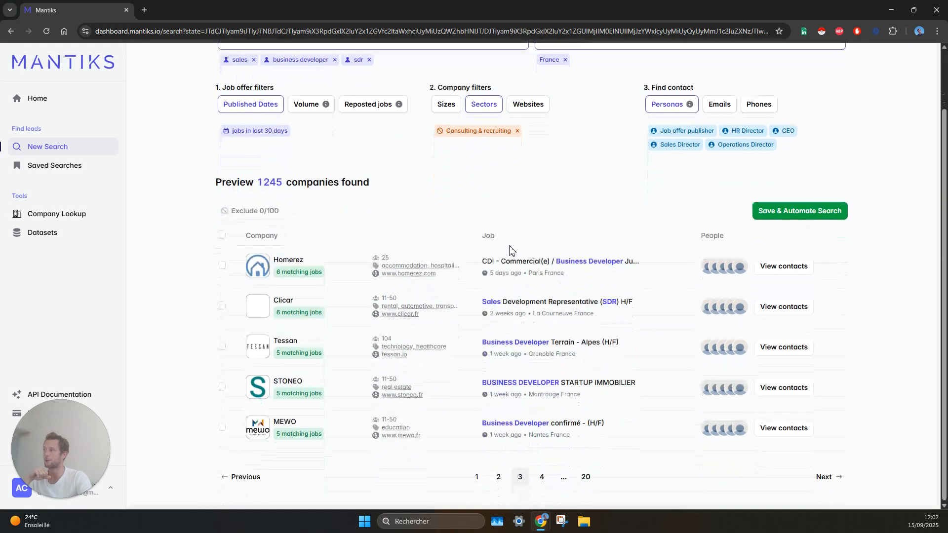
left_click(793, 267)
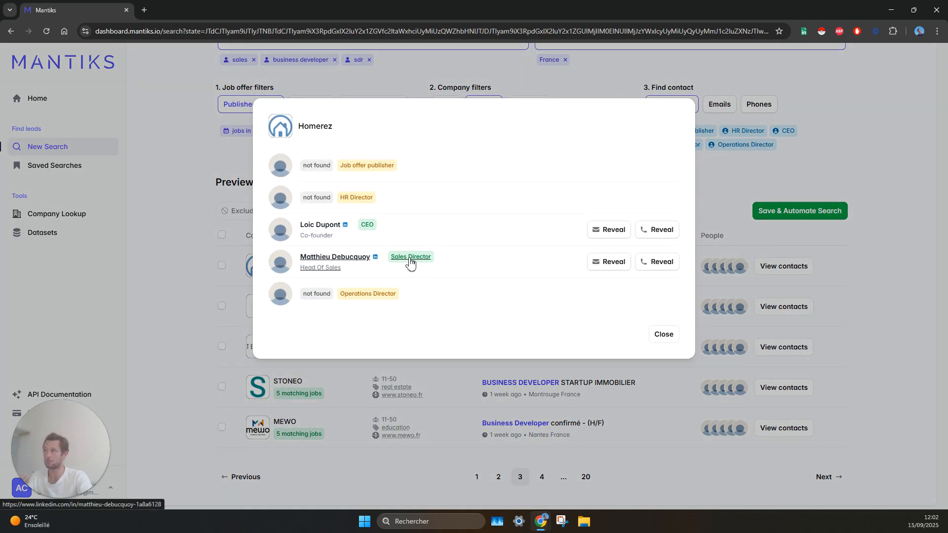
left_click(664, 336)
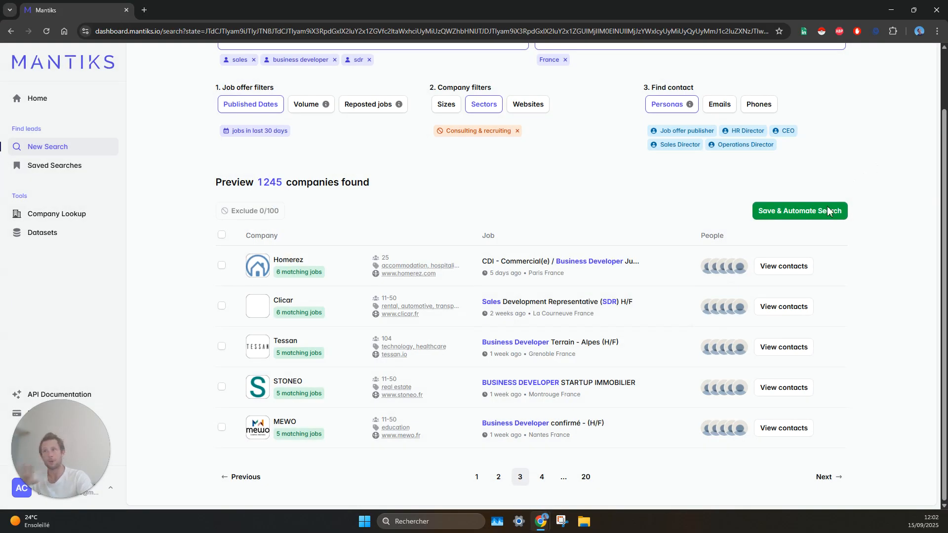
Step: Save the search as a report named "test report" with the schedule set to Manual
left_click(800, 214)
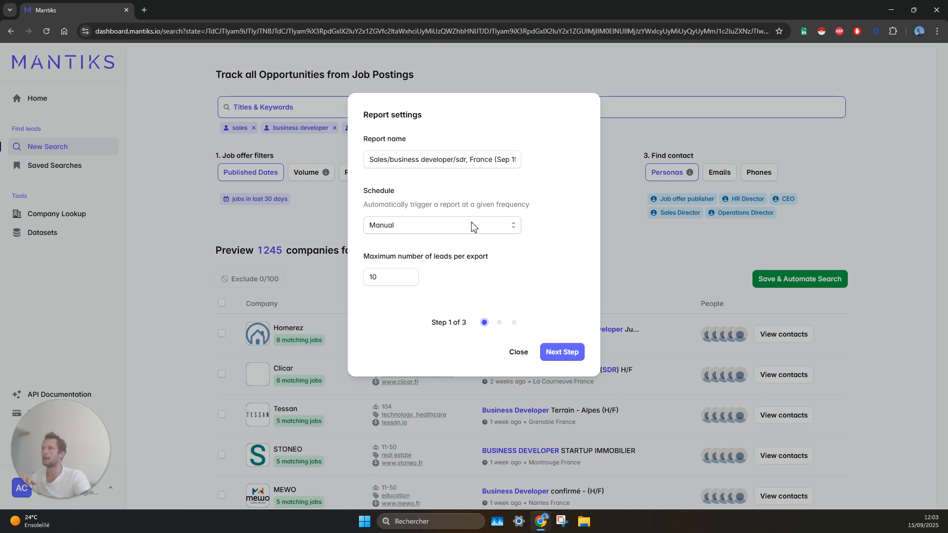
triple_click(449, 158)
type("test report")
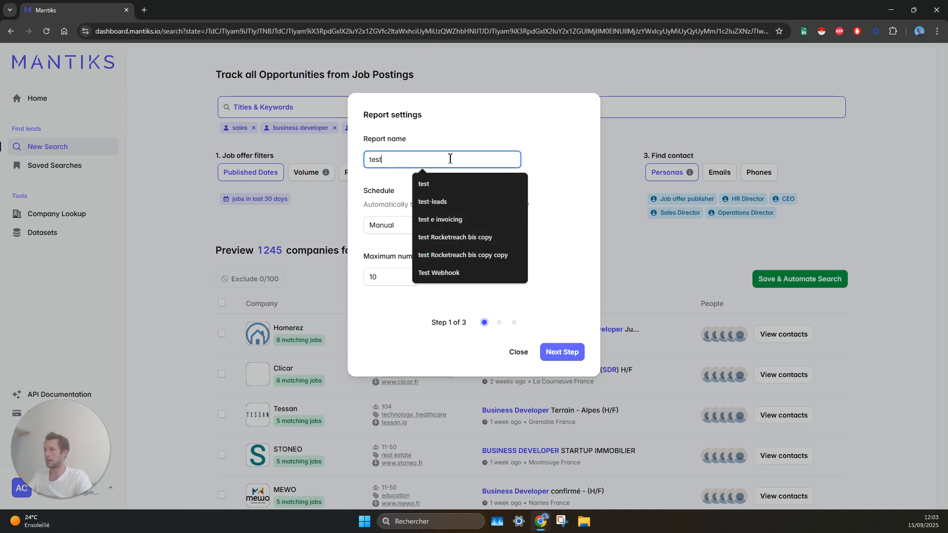
left_click(382, 227)
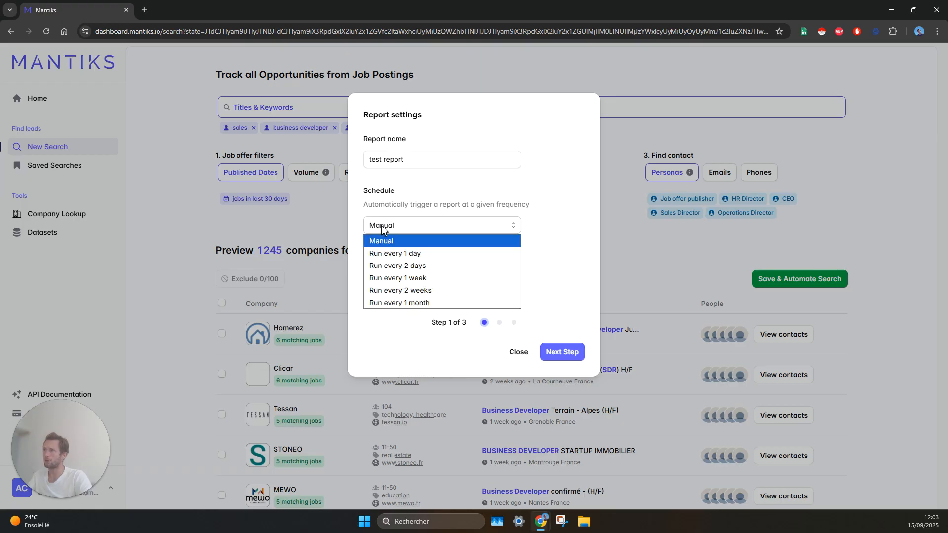
left_click(424, 244)
Step: Keep the prefilled e-mail notification and complete the report setup to start its export
left_click(551, 352)
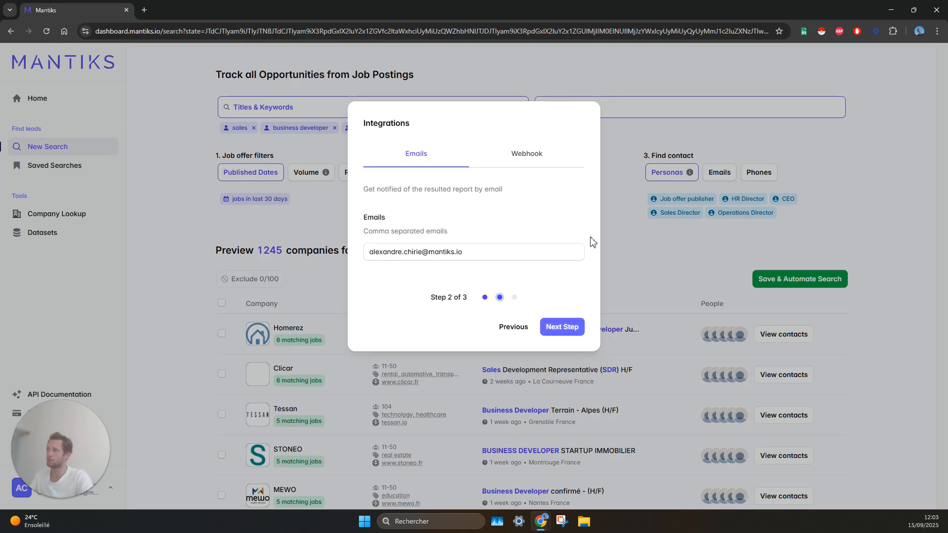
left_click(562, 327)
left_click(560, 306)
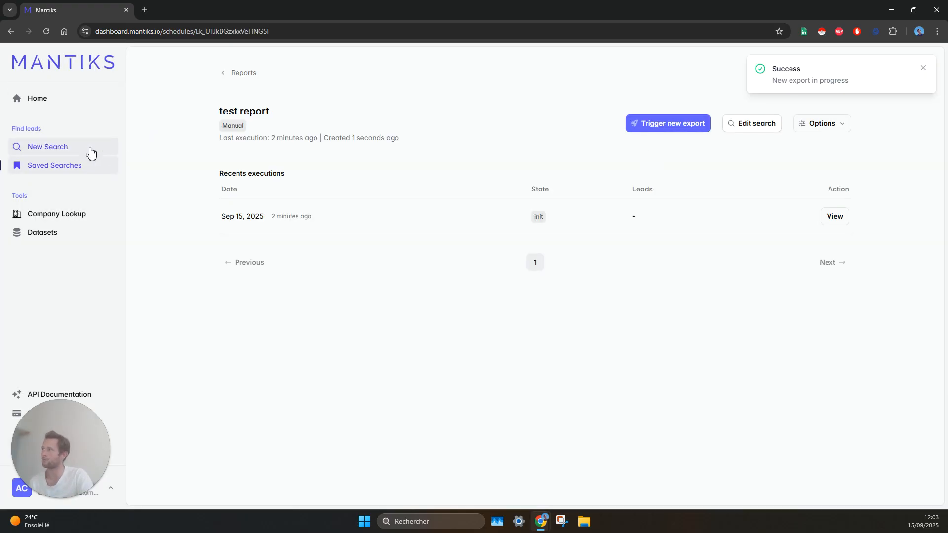
Step: Open "test report" from the saved searches and refresh its recent executions
left_click(85, 166)
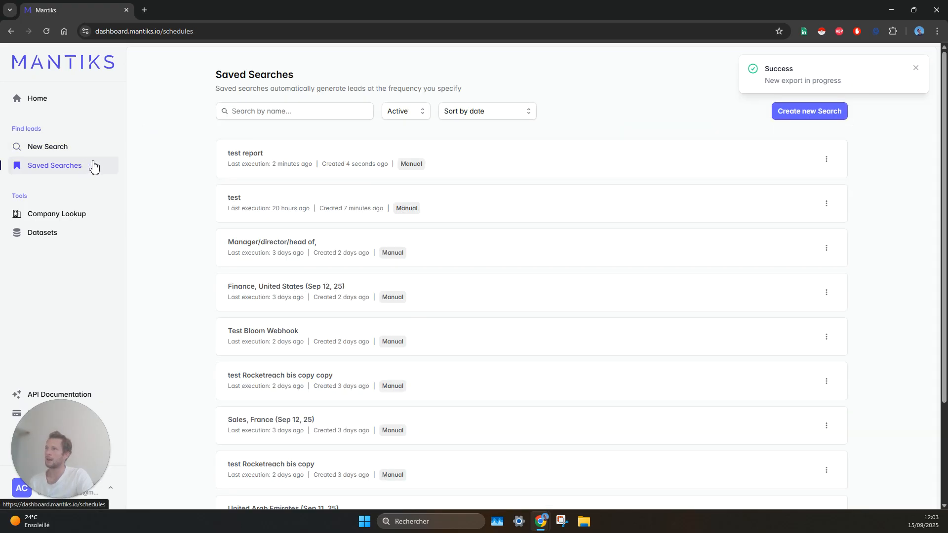
left_click(331, 167)
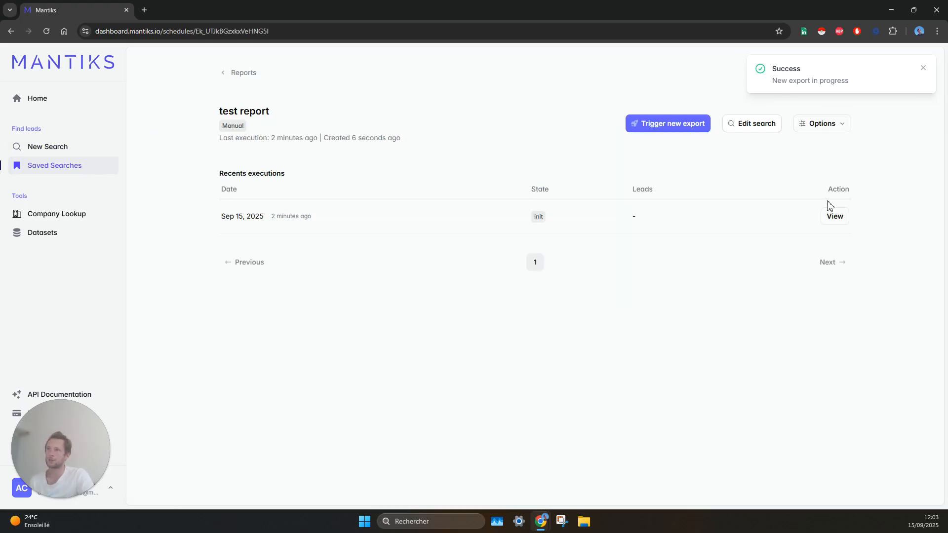
left_click(46, 30)
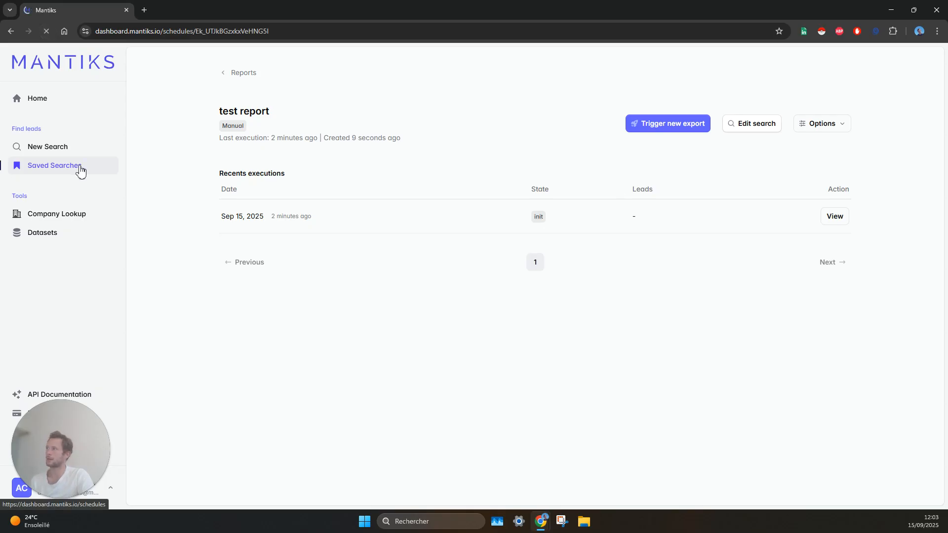
Step: Open the saved search "test" and view the leads in its export
left_click(81, 170)
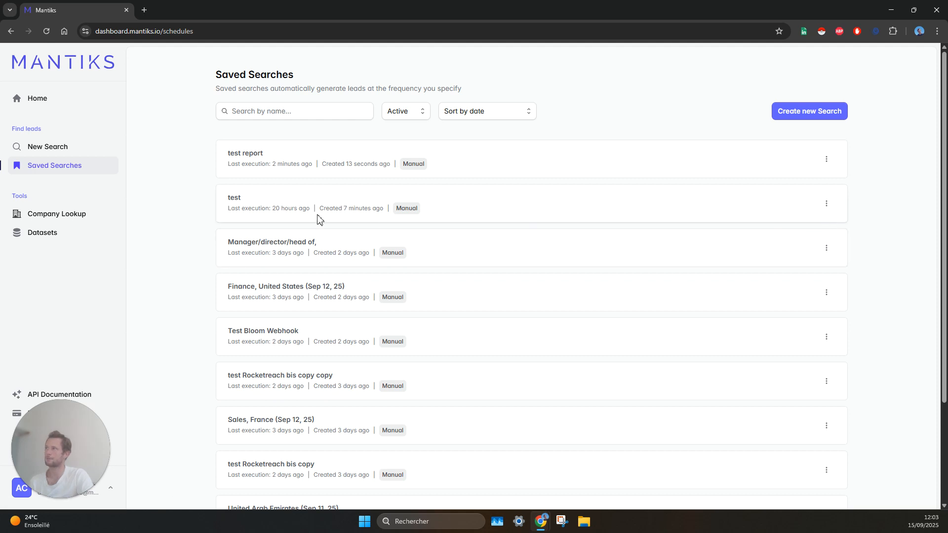
left_click(284, 210)
left_click(834, 216)
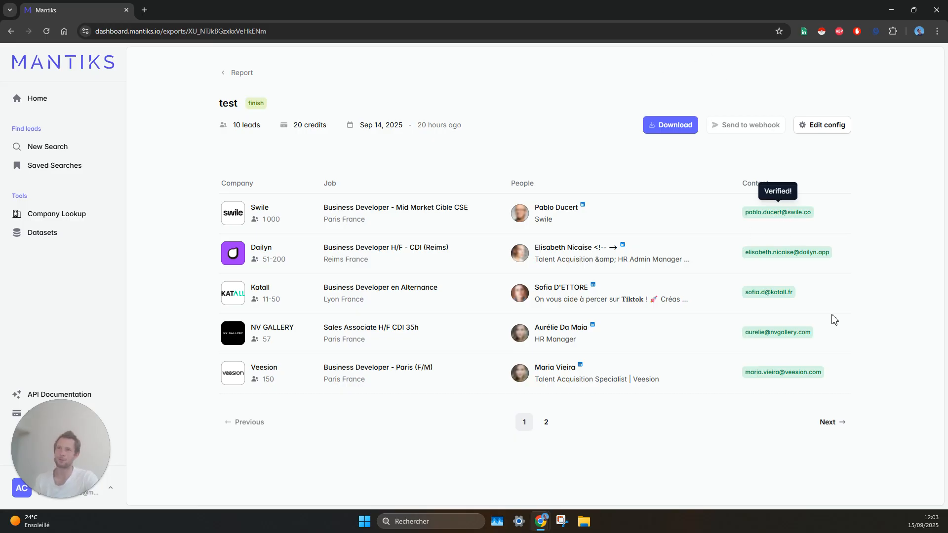
Step: Check the second page of leads in the "test" export and return to the first page
left_click(546, 422)
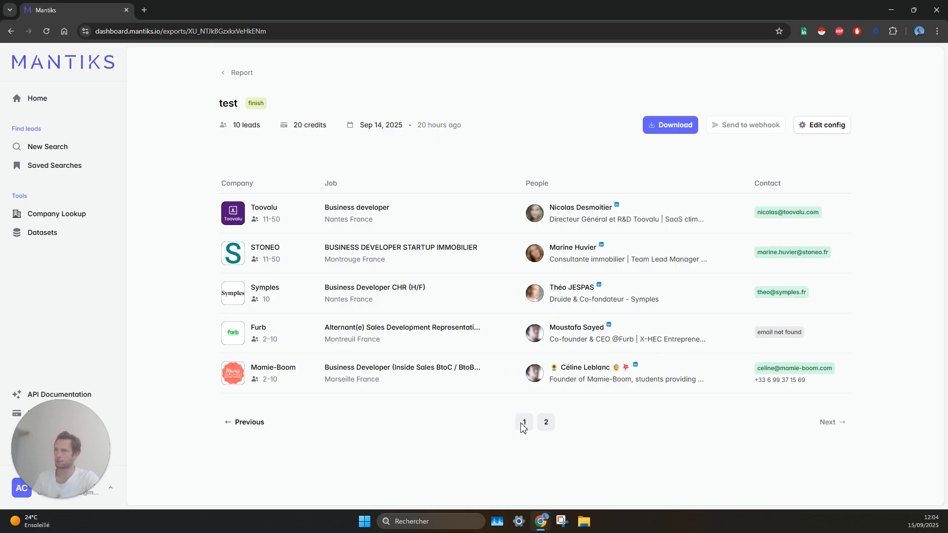
left_click(523, 424)
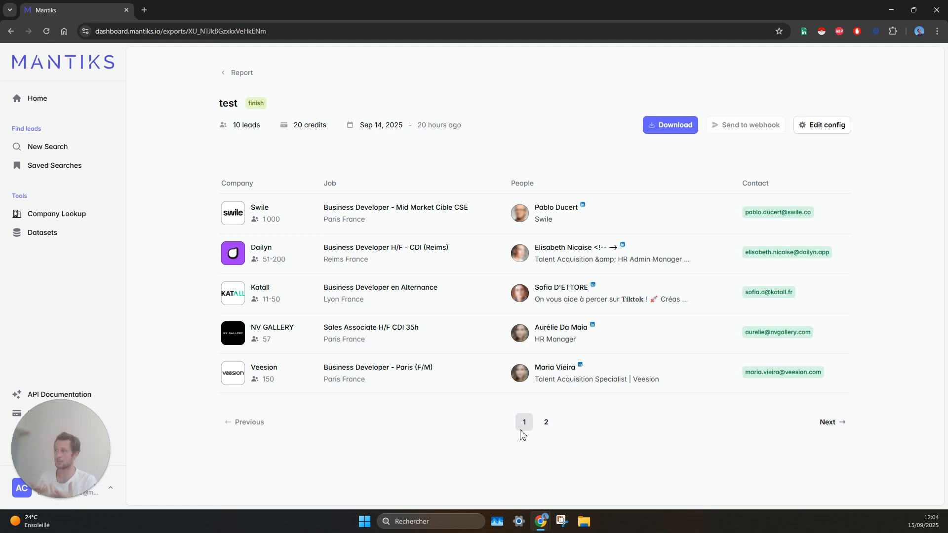
Step: Download the leads of the "test" export and open the file in Excel, dismissing the repair report
left_click(657, 126)
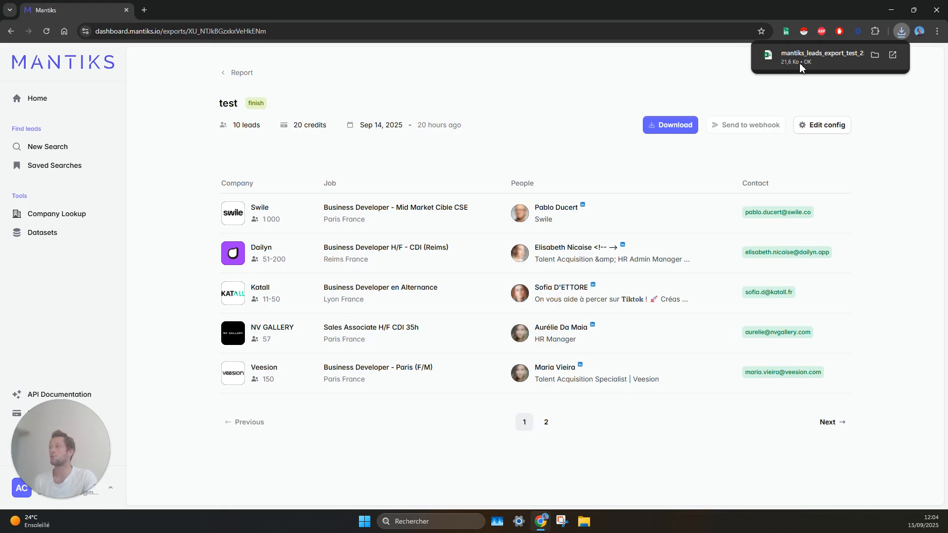
left_click(798, 63)
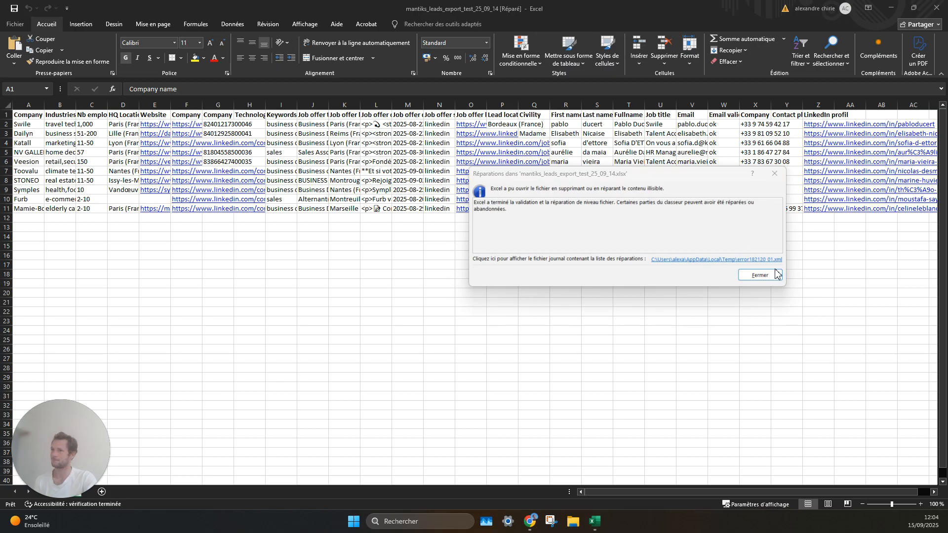
left_click(775, 271)
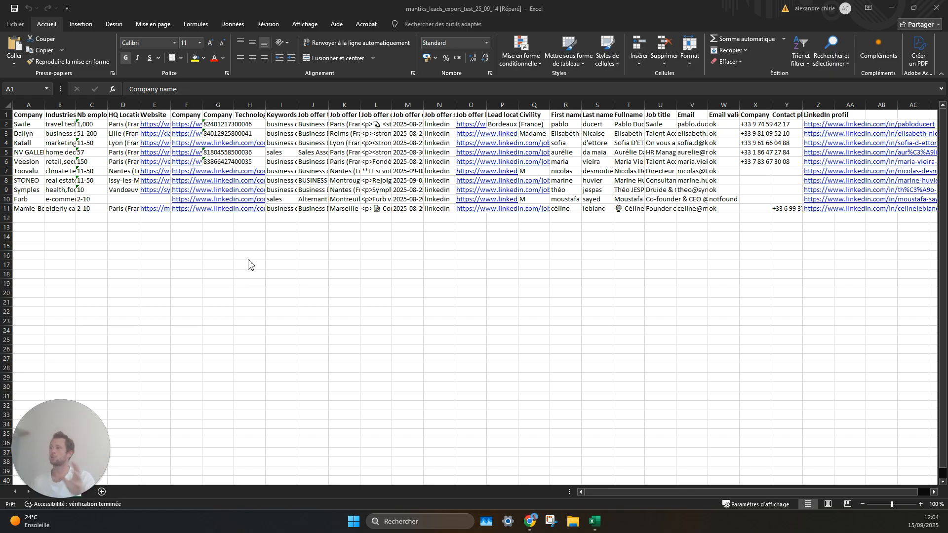
Step: Switch from the Excel workbook back to Mantiks and go to its home page
left_click(894, 7)
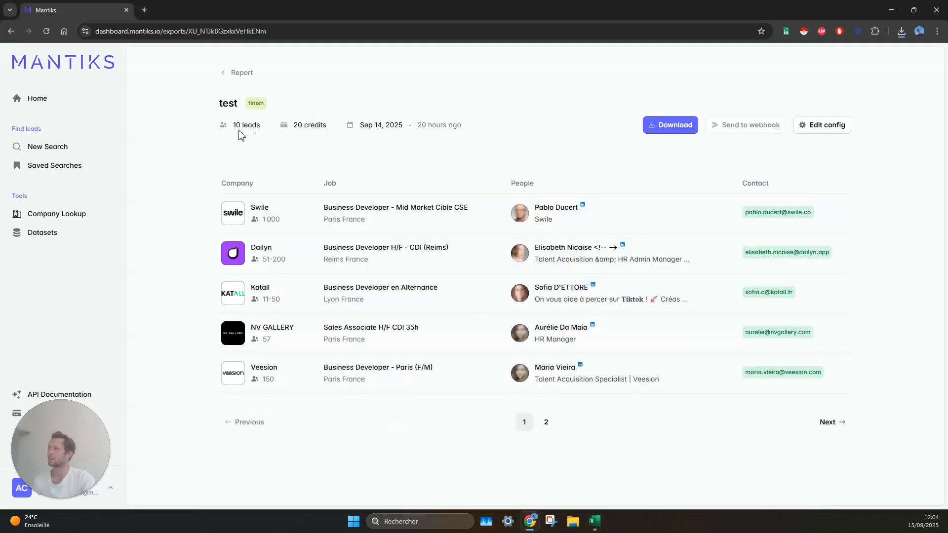
left_click(51, 103)
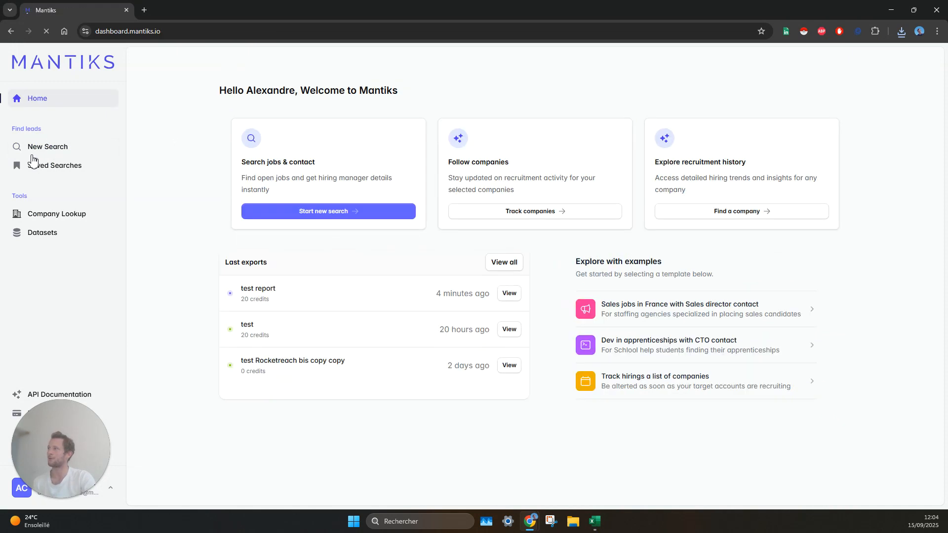